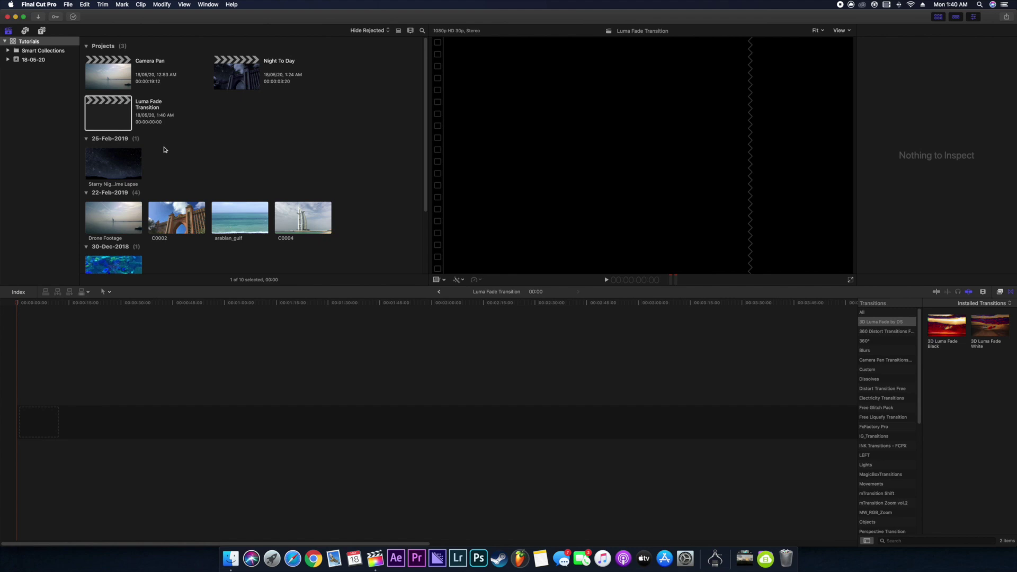
# Select the Luma Fade Transition project and park the playhead at the timeline start.
pyautogui.click(119, 120)
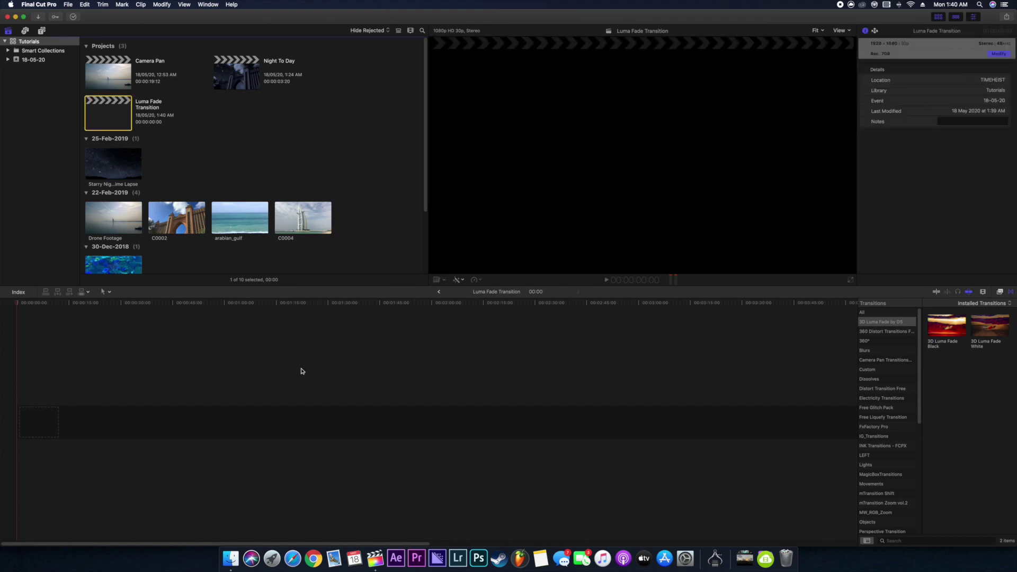
pyautogui.click(176, 371)
pyautogui.moveTo(145, 303); pyautogui.dragTo(2, 317)
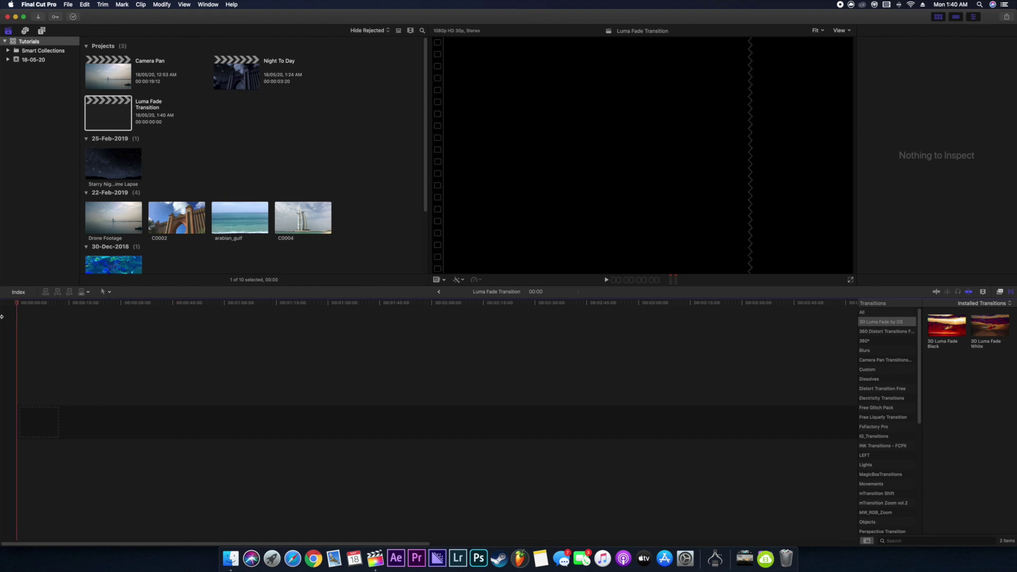
# Select the five video files in the Luma Fade folder in Finder and bring them back to Final Cut Pro.
pyautogui.press('super+Tab')
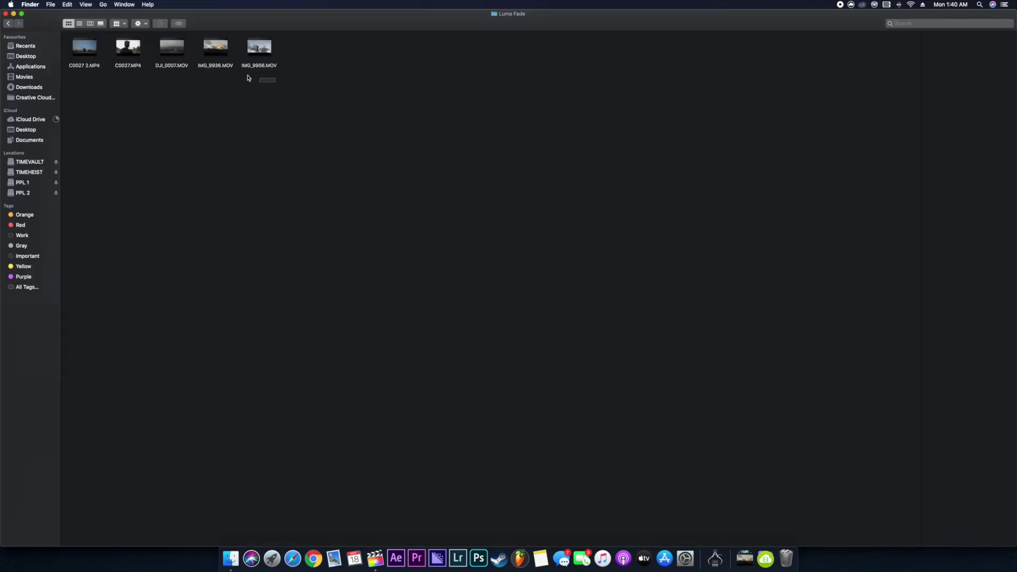
pyautogui.moveTo(248, 78); pyautogui.dragTo(239, 309)
pyautogui.press('super+Tab')
# Drop the five clips into the timeline, trim the first clip to the seated person, and shorten C0027 at the Taj Mahal shot.
pyautogui.moveTo(92, 399); pyautogui.dragTo(89, 401)
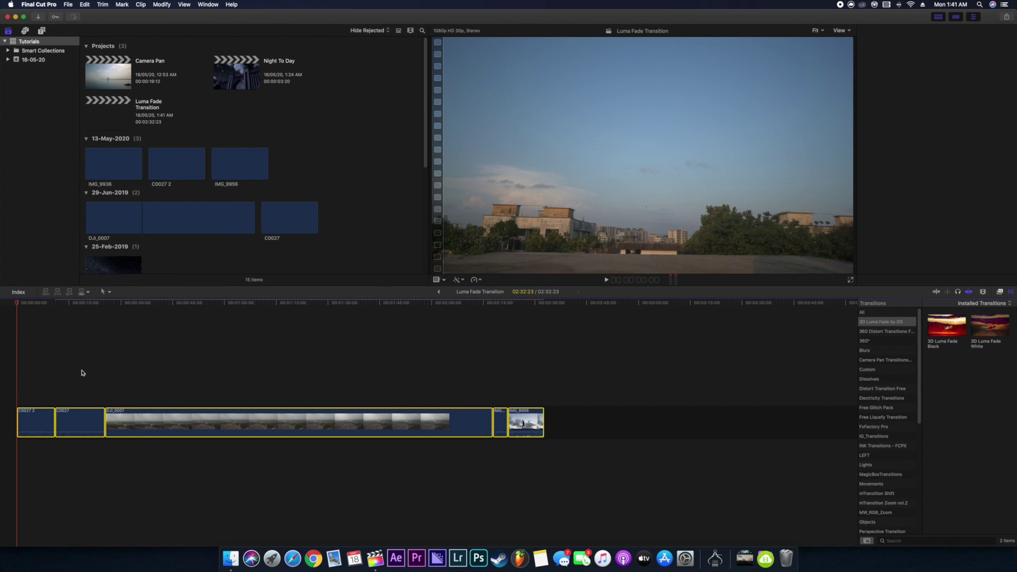
pyautogui.moveTo(30, 303); pyautogui.dragTo(39, 304)
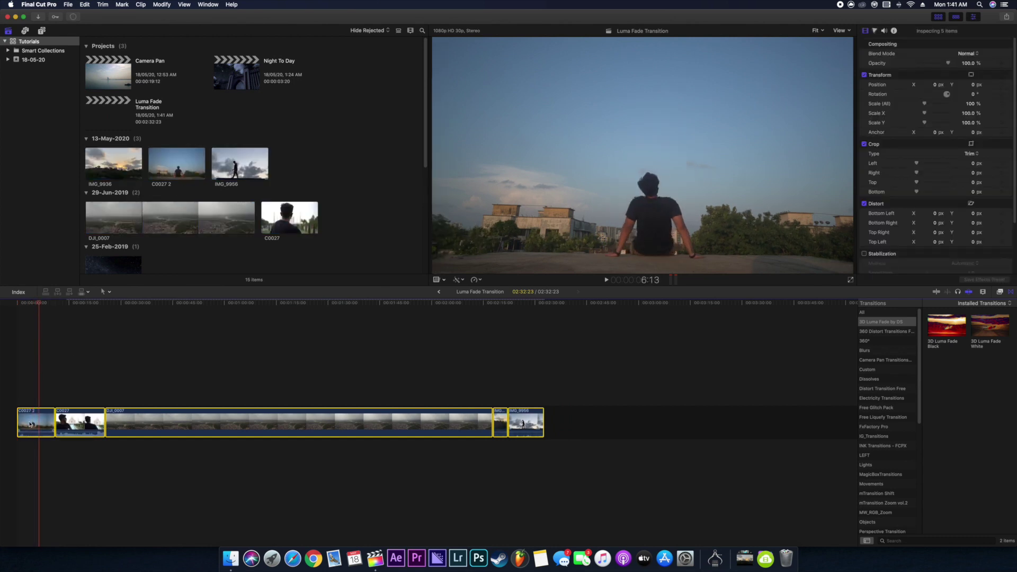
pyautogui.moveTo(19, 418); pyautogui.dragTo(39, 416)
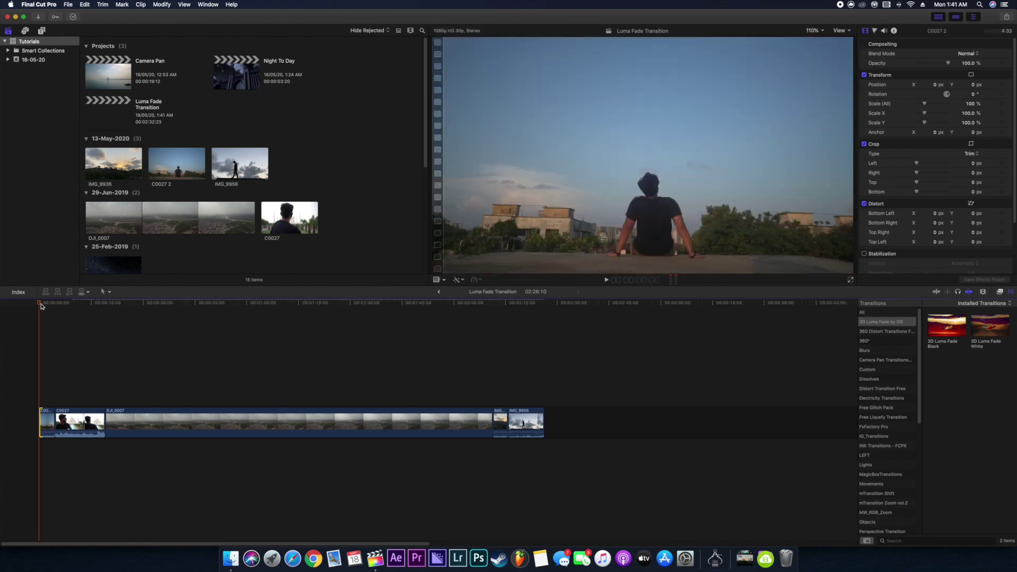
pyautogui.moveTo(41, 306); pyautogui.dragTo(64, 306)
pyautogui.hotkey('alt', ']')
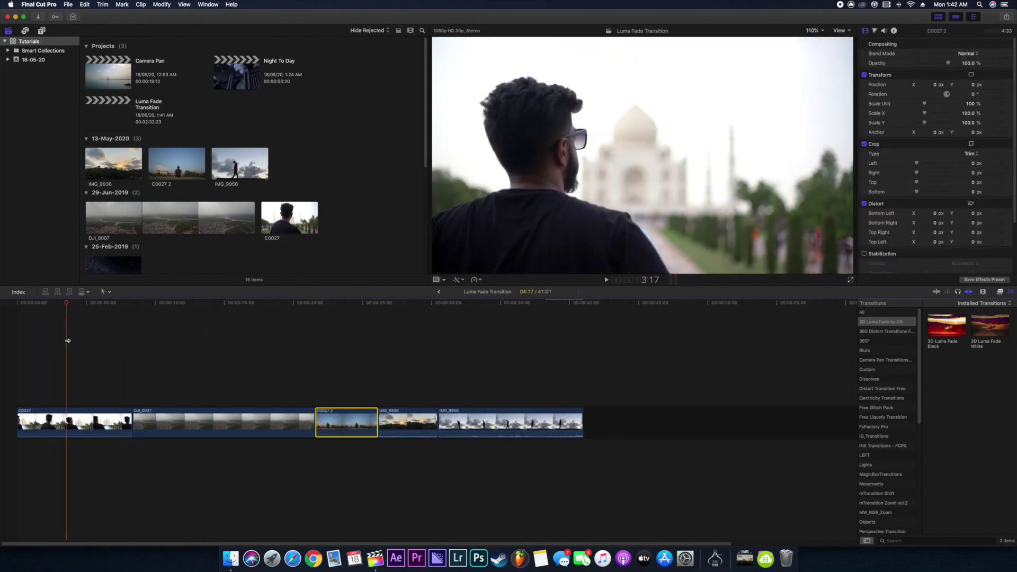
# Add a 3D Luma Fade Black transition between C0027 and DJI_0007.
pyautogui.hotkey('shift', 'Right')
pyautogui.click(951, 333)
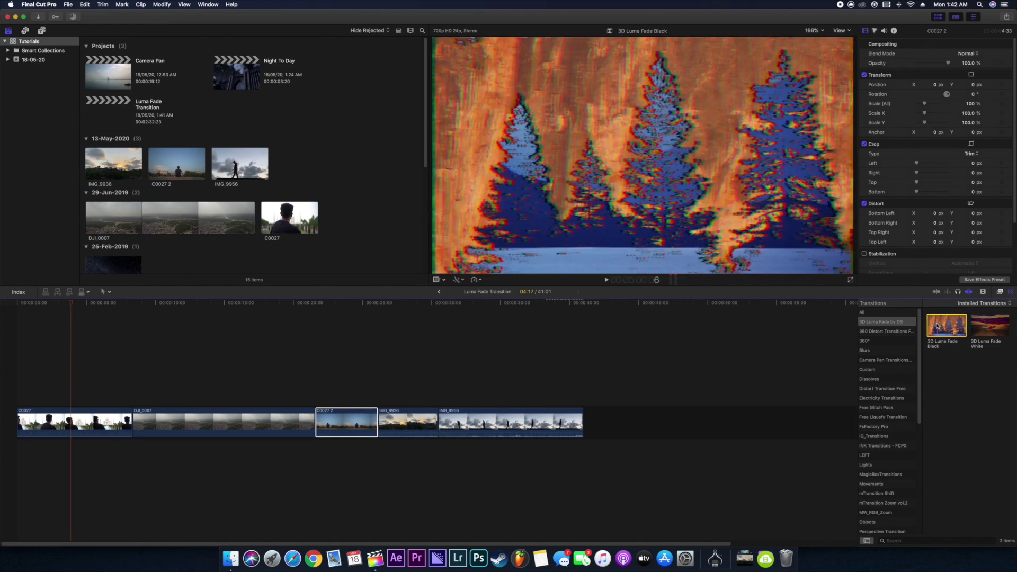
pyautogui.click(125, 429)
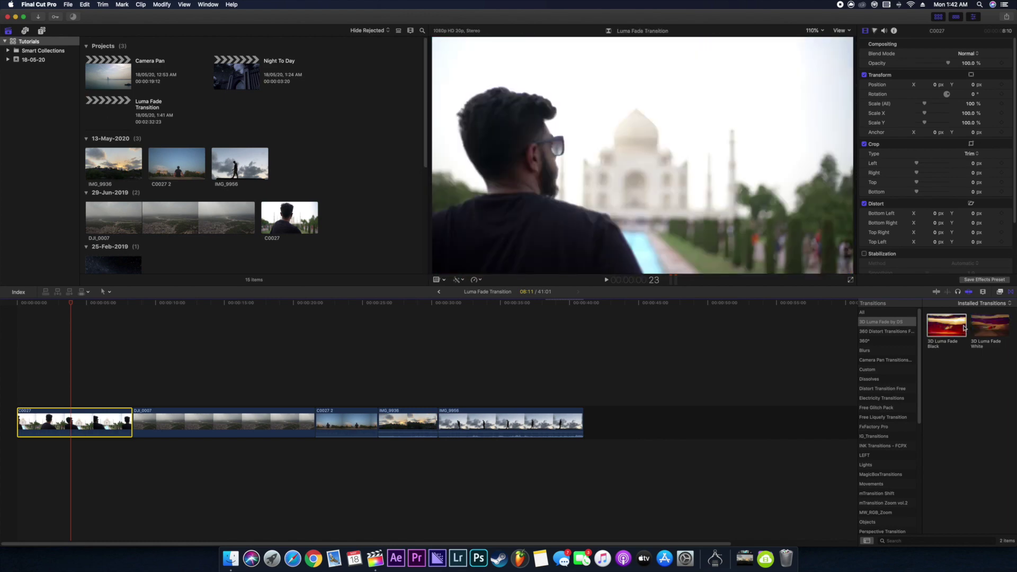
pyautogui.moveTo(943, 325); pyautogui.dragTo(132, 422)
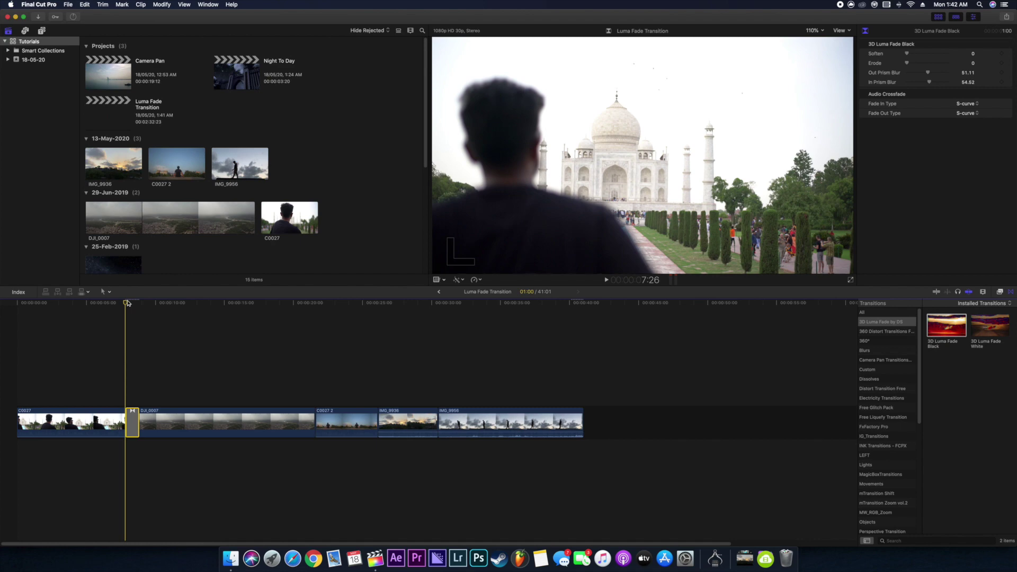
# Play the 3D Luma Fade Black transition back several times from just before the edit.
pyautogui.press('space')
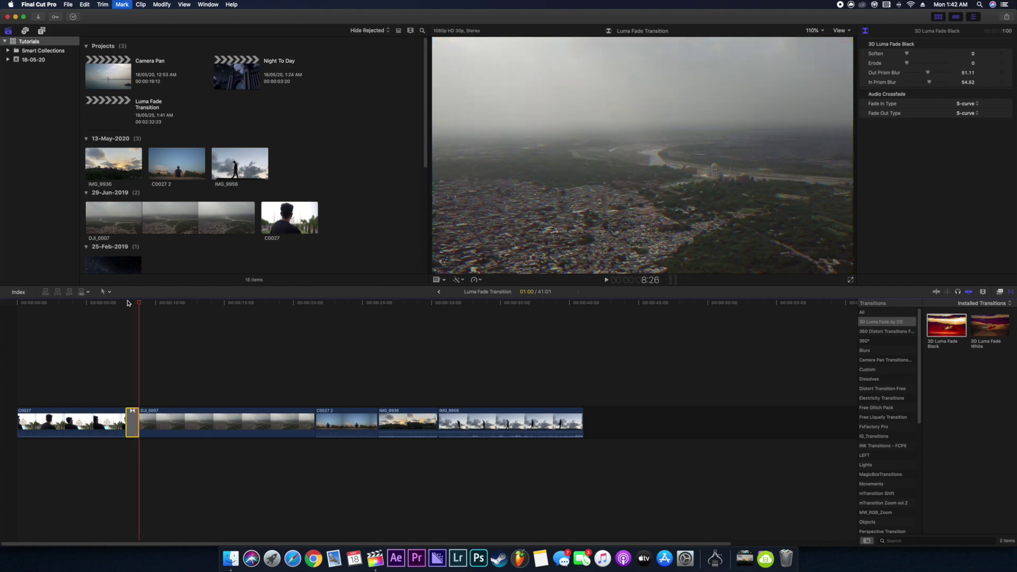
pyautogui.click(127, 303)
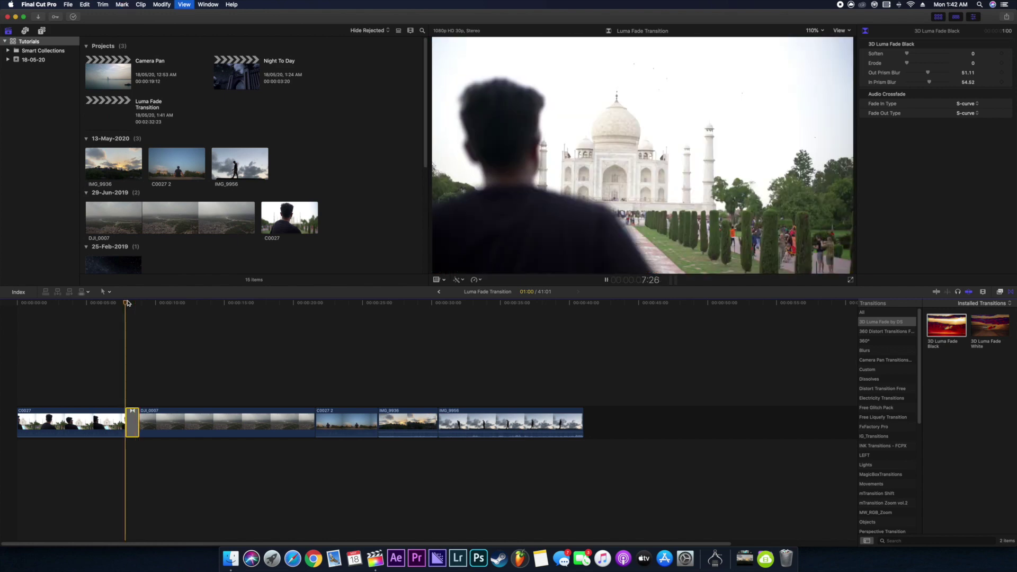
pyautogui.press('space')
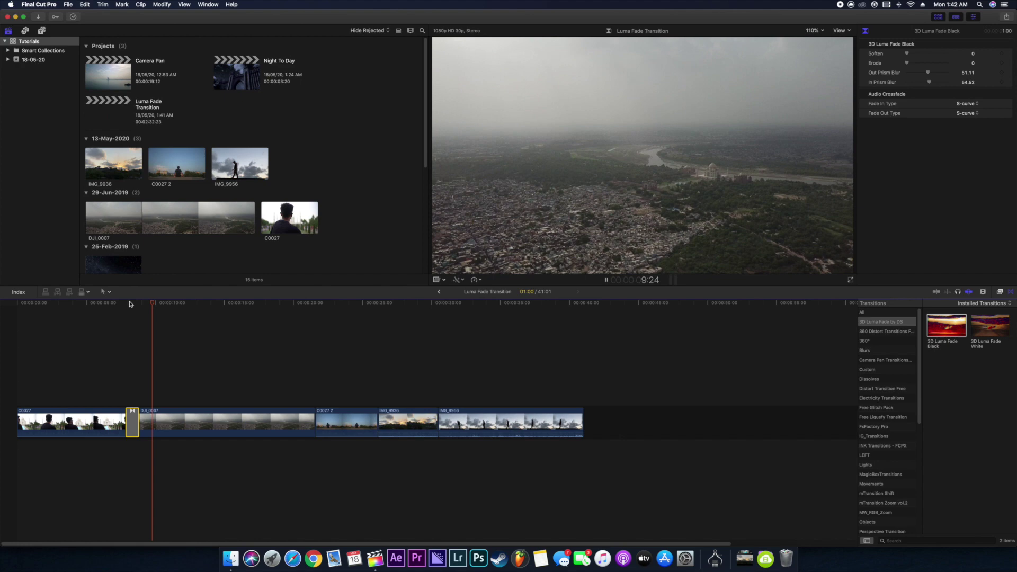
pyautogui.click(128, 303)
pyautogui.press('space')
pyautogui.click(127, 303)
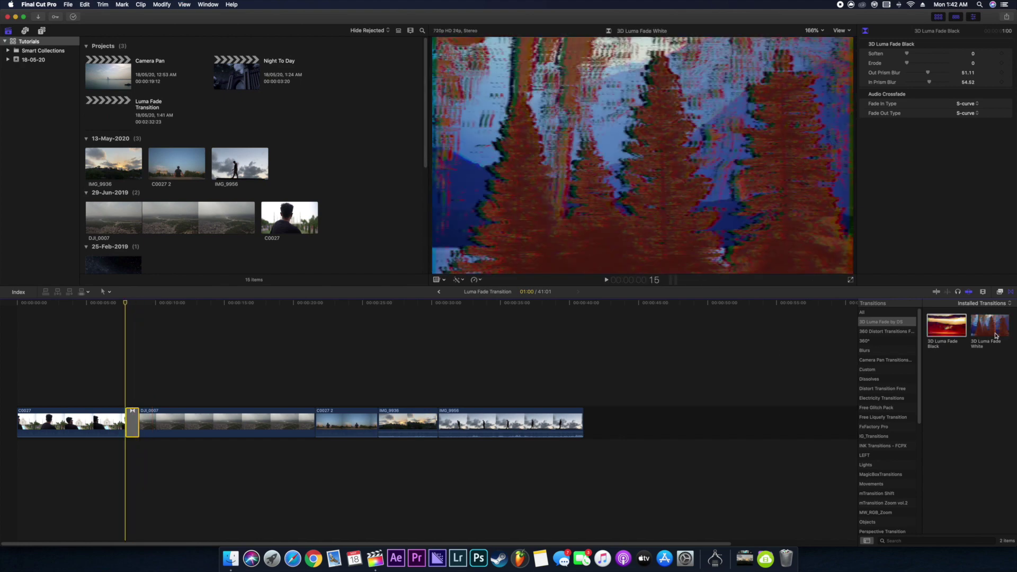
# Replace it with 3D Luma Fade White, step through its frames, and zoom the timeline in around it.
pyautogui.moveTo(989, 326); pyautogui.dragTo(132, 416)
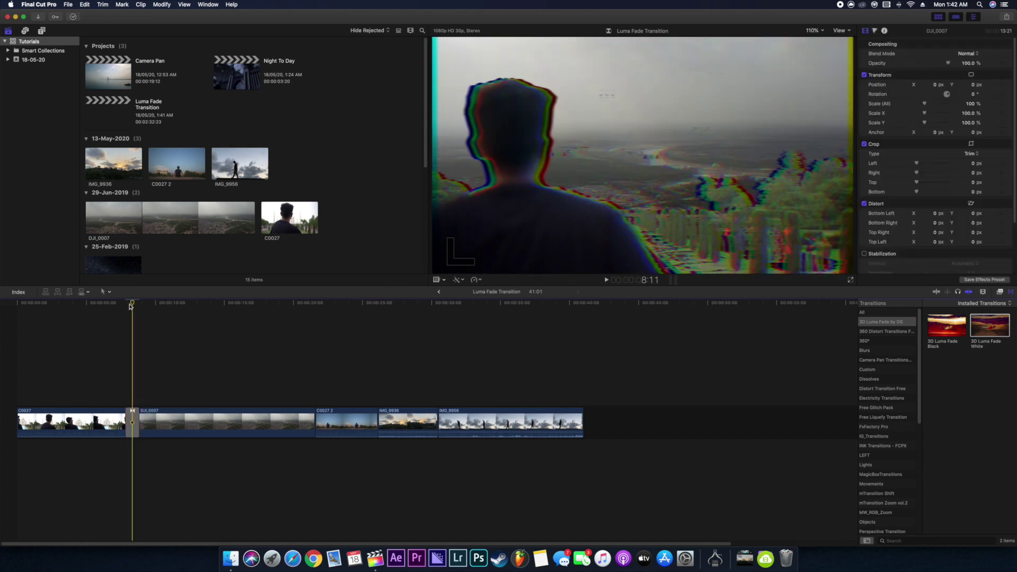
pyautogui.press('Left')
pyautogui.press('Left')
pyautogui.press('Left')
pyautogui.press('Left')
pyautogui.press('Left')
pyautogui.press('Left')
pyautogui.press('Left')
pyautogui.press('Left')
pyautogui.press('Left')
pyautogui.press('Left')
pyautogui.press('Left')
pyautogui.press('Left')
pyautogui.press('Left')
pyautogui.press('Left')
pyautogui.press('Left')
pyautogui.press('Left')
pyautogui.press('Left')
pyautogui.press('Left')
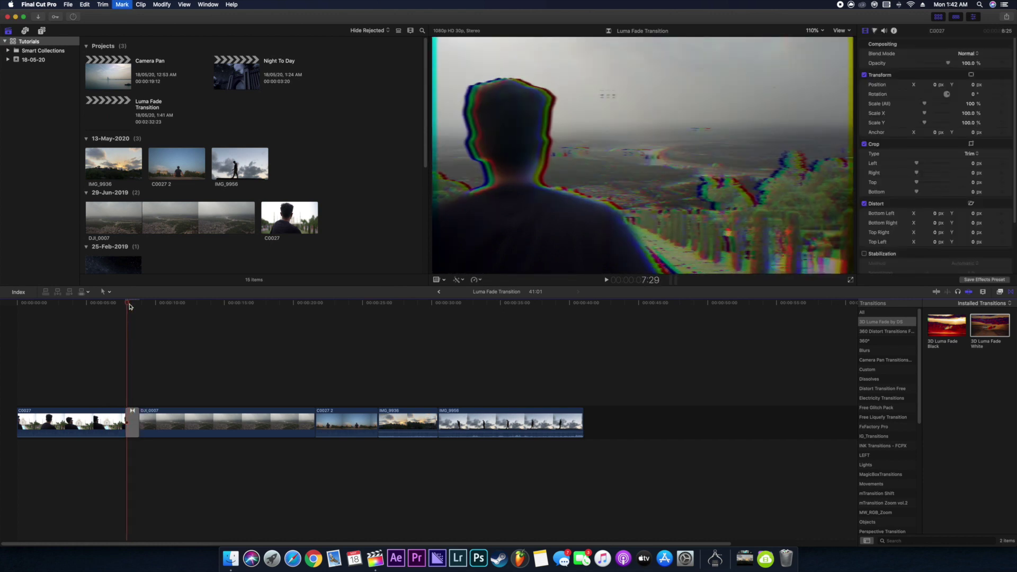
pyautogui.press('Right')
pyautogui.press('Right')
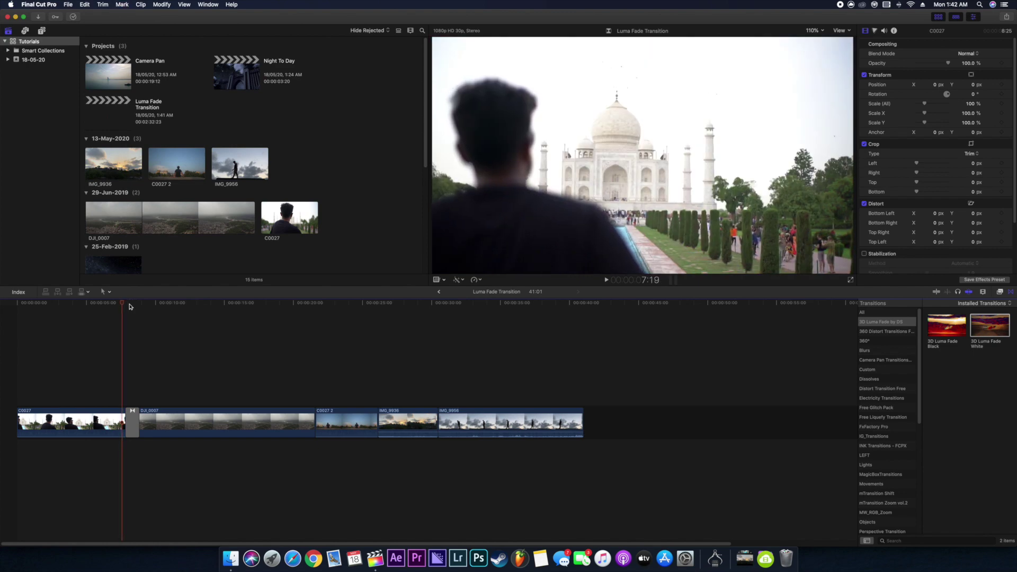
pyautogui.press('Right')
pyautogui.press('Right')
pyautogui.press('Right')
pyautogui.press('Right')
pyautogui.press('Right')
pyautogui.press('Right')
pyautogui.press('Right')
pyautogui.press('Right')
pyautogui.press('Right')
pyautogui.press('Right')
pyautogui.press('Right')
pyautogui.press('Right')
pyautogui.press('Right')
pyautogui.press('Right')
pyautogui.press('Right')
pyautogui.press('Right')
pyautogui.press('Right')
pyautogui.press('Right')
pyautogui.press('Right')
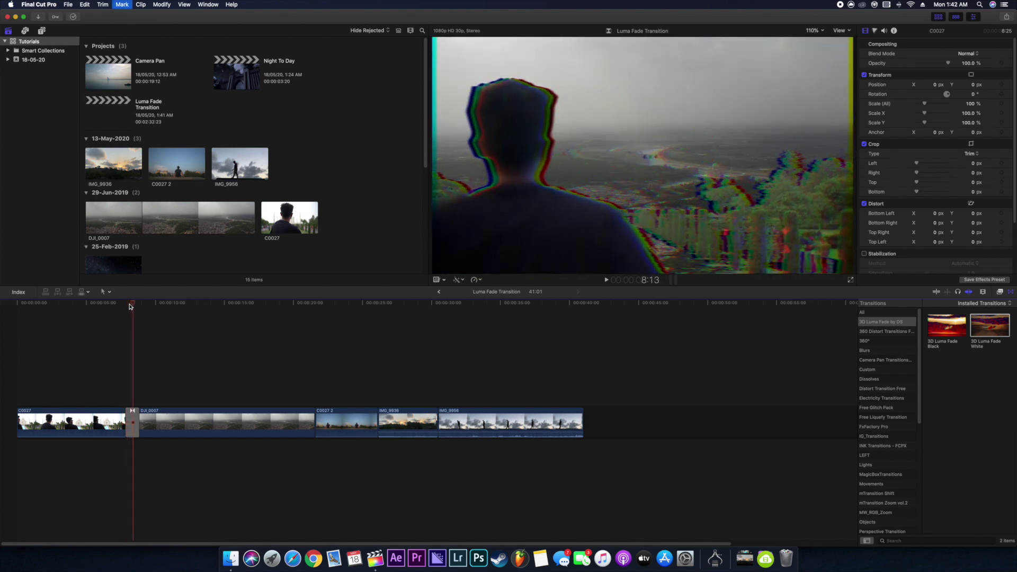
pyautogui.press('Right')
pyautogui.press('Right')
pyautogui.press('Right')
pyautogui.press('Right')
pyautogui.press('Right')
pyautogui.press('Right')
pyautogui.press('Right')
pyautogui.press('Right')
pyautogui.press('Right')
pyautogui.press('Right')
pyautogui.press('Right')
pyautogui.press('Right')
pyautogui.press('Right')
pyautogui.press('Right')
pyautogui.press('Right')
pyautogui.press('Right')
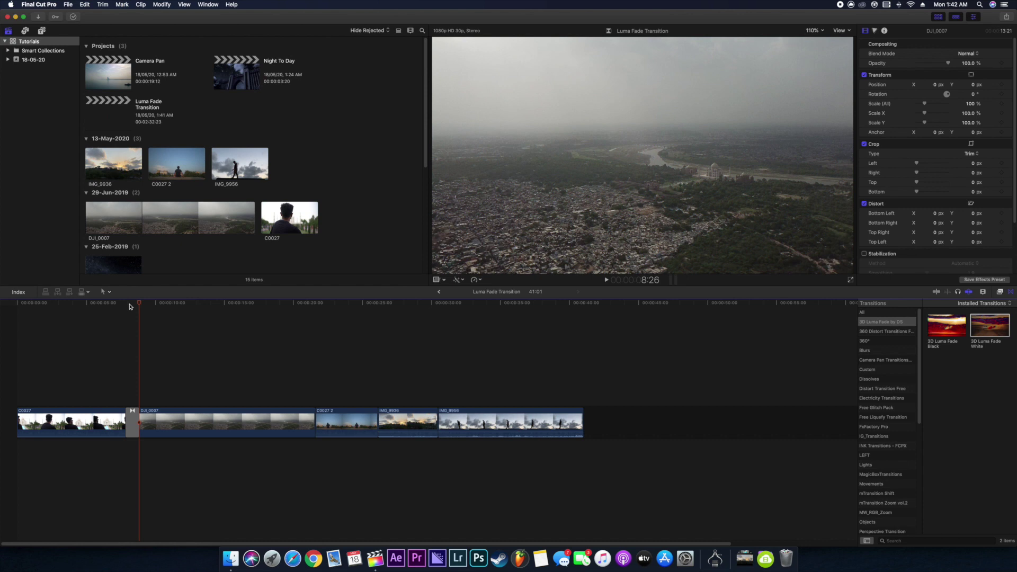
pyautogui.click(131, 305)
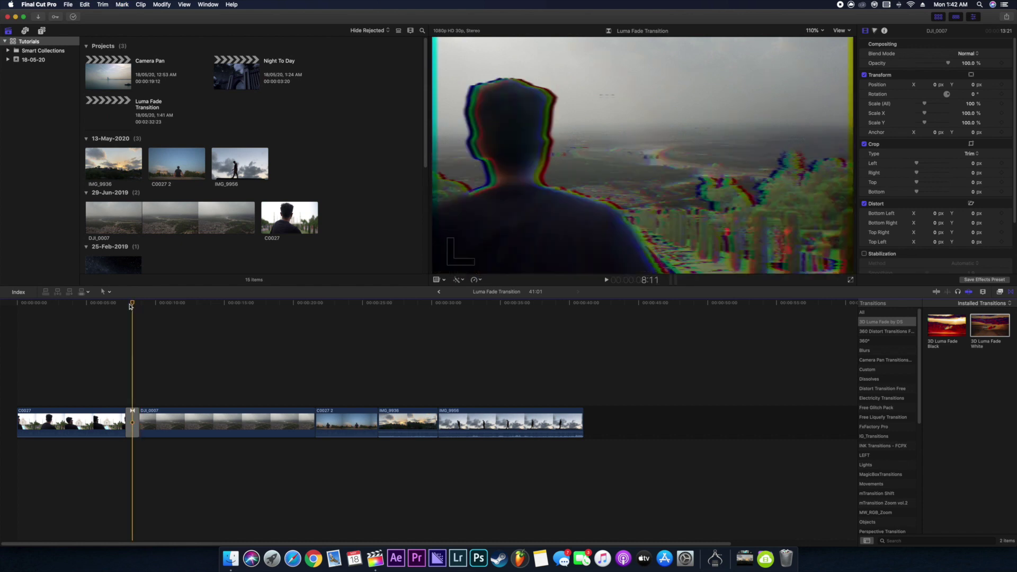
pyautogui.press('super+equal')
# Set the White transition's Out Prism Blur to 24.86, In Prism Blur to 14.85 and Erode to 0.59.
pyautogui.click(132, 423)
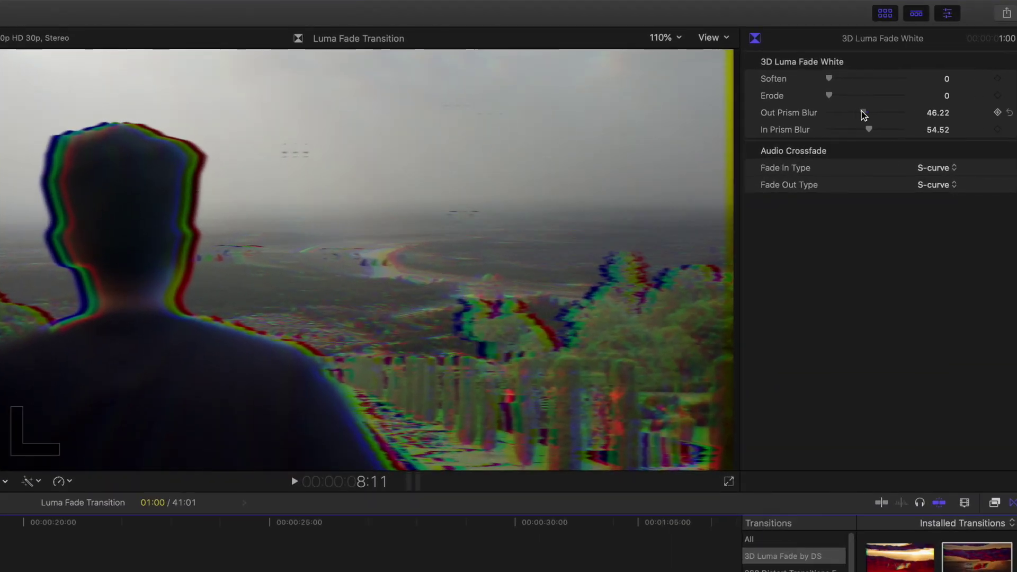
pyautogui.moveTo(829, 113); pyautogui.dragTo(937, 118)
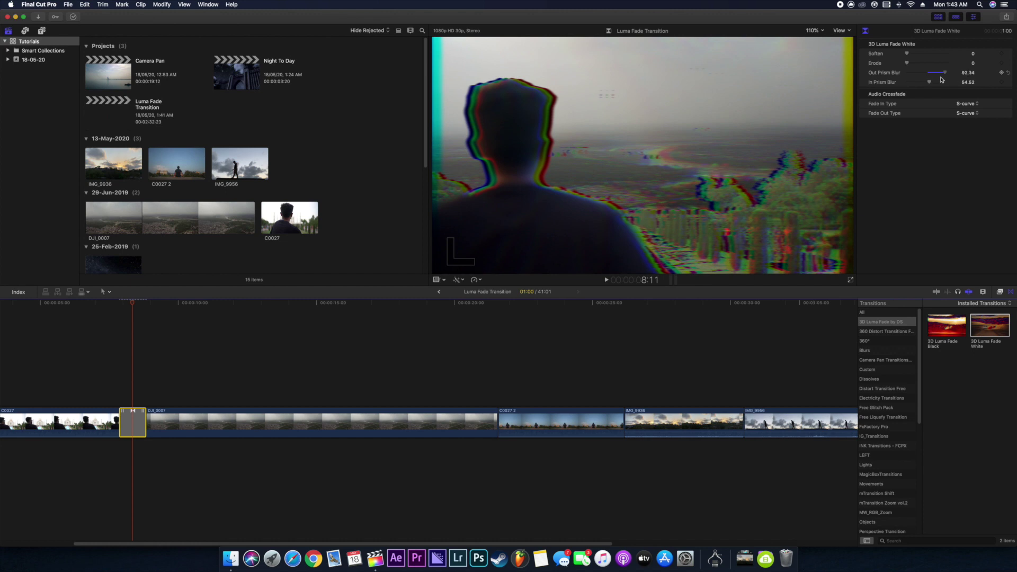
pyautogui.moveTo(942, 79); pyautogui.dragTo(911, 86)
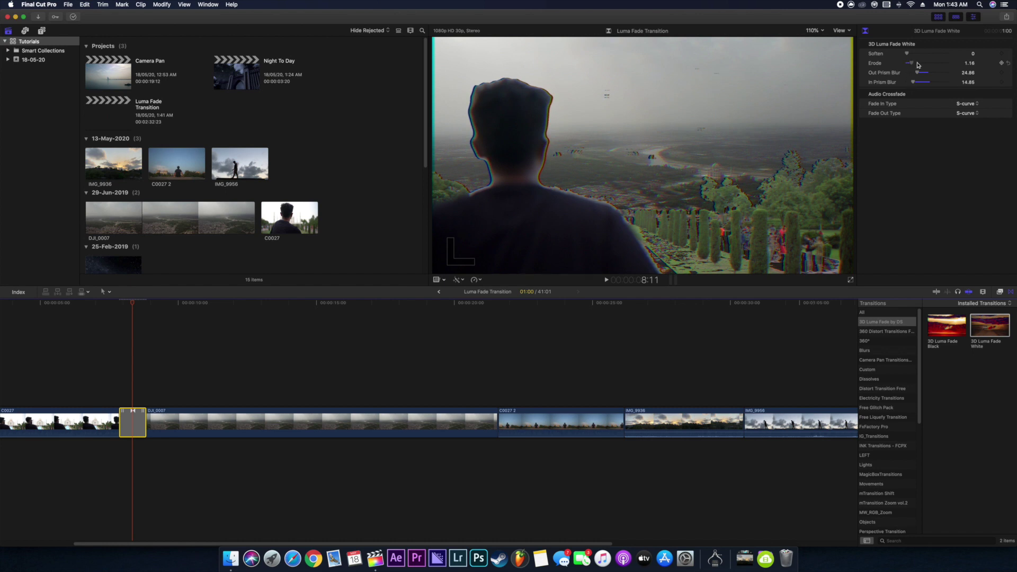
pyautogui.moveTo(918, 63); pyautogui.dragTo(897, 73)
# Trim C0027's start and add a 3D Luma Fade White transition between C0027 2 and IMG_9936.
pyautogui.hscroll(-5, 112, 371)
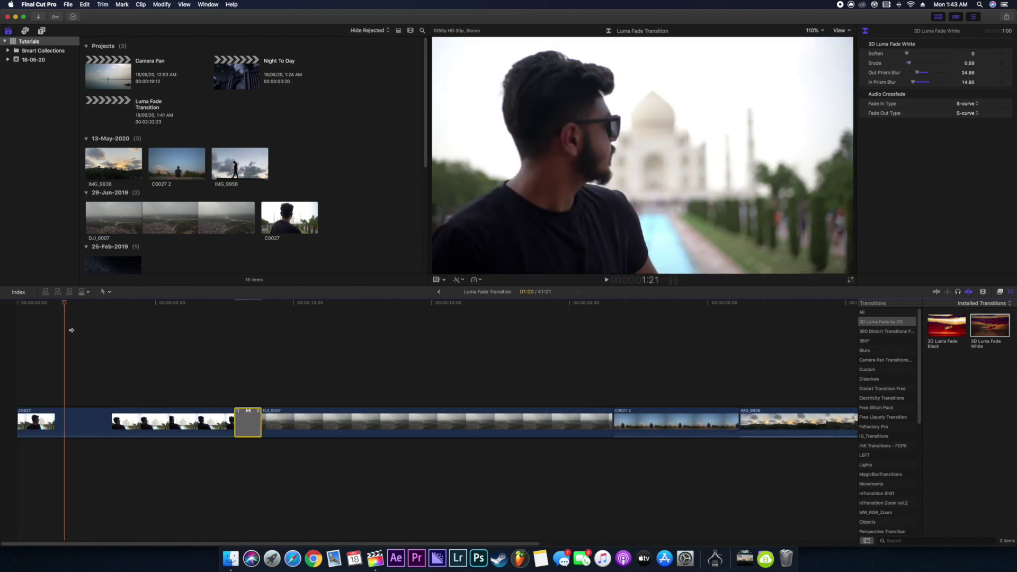
pyautogui.moveTo(18, 418); pyautogui.dragTo(110, 416)
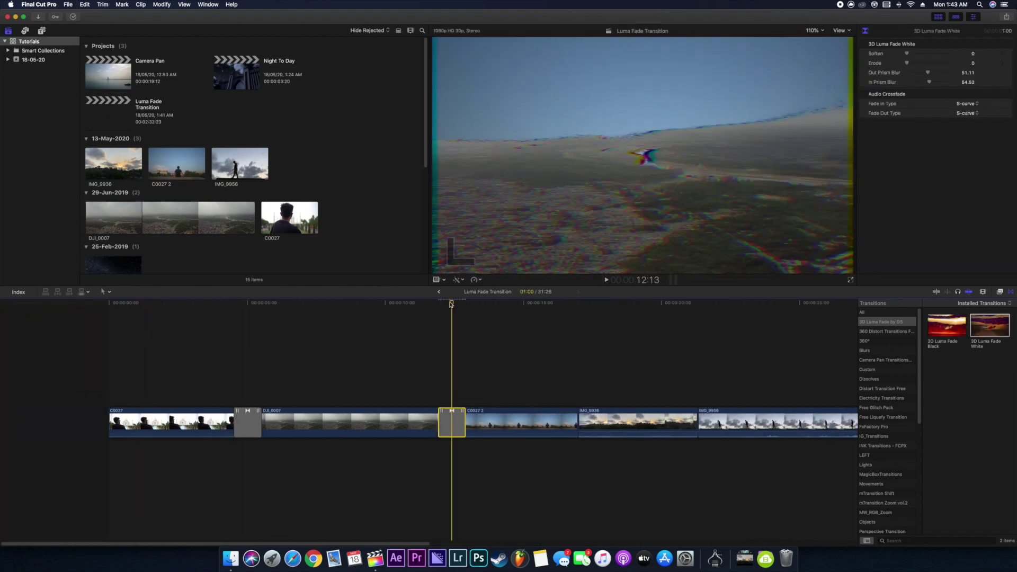
pyautogui.moveTo(525, 418); pyautogui.dragTo(532, 418)
pyautogui.moveTo(990, 328); pyautogui.dragTo(532, 422)
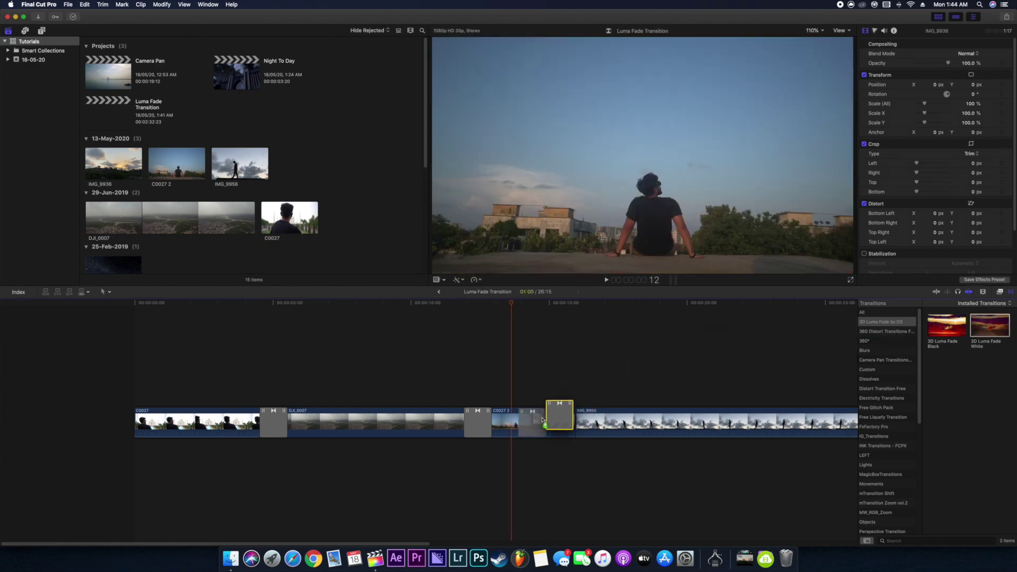
pyautogui.click(527, 304)
pyautogui.moveTo(527, 303); pyautogui.dragTo(531, 305)
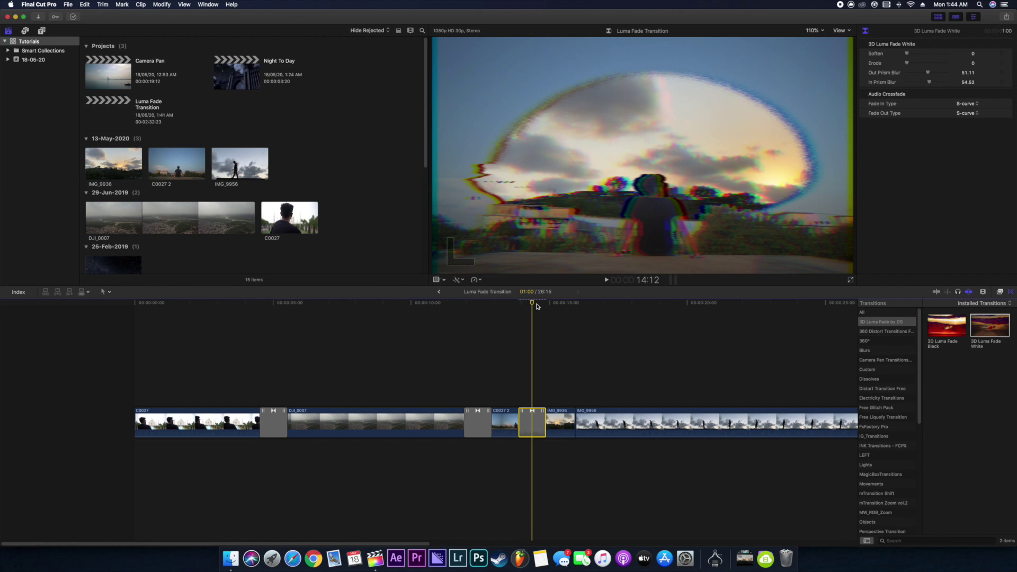
pyautogui.moveTo(536, 305); pyautogui.dragTo(545, 307)
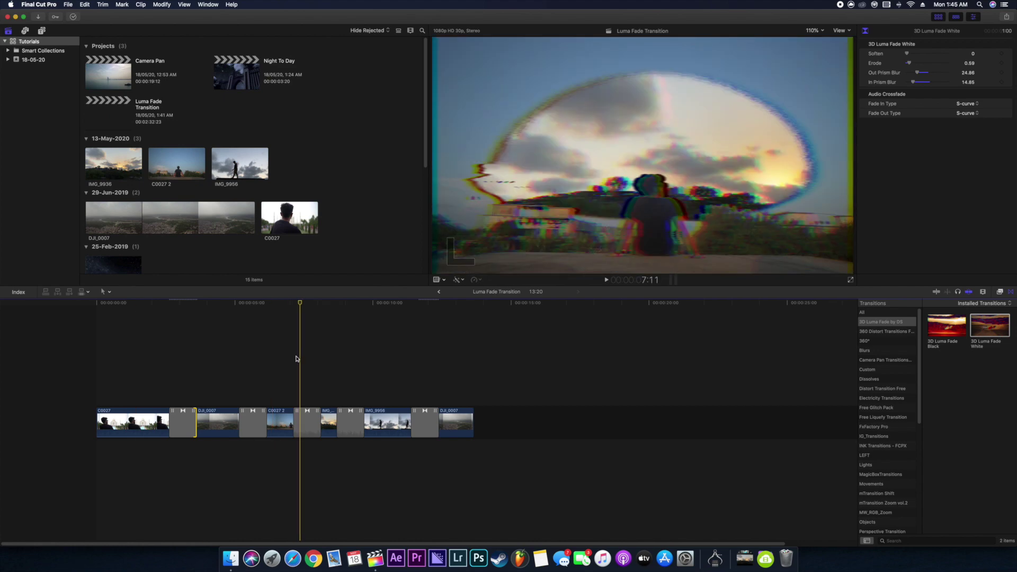
# On the last transition, lower Out Prism Blur to 26.74 and In Prism Blur to 27.89.
pyautogui.click(350, 422)
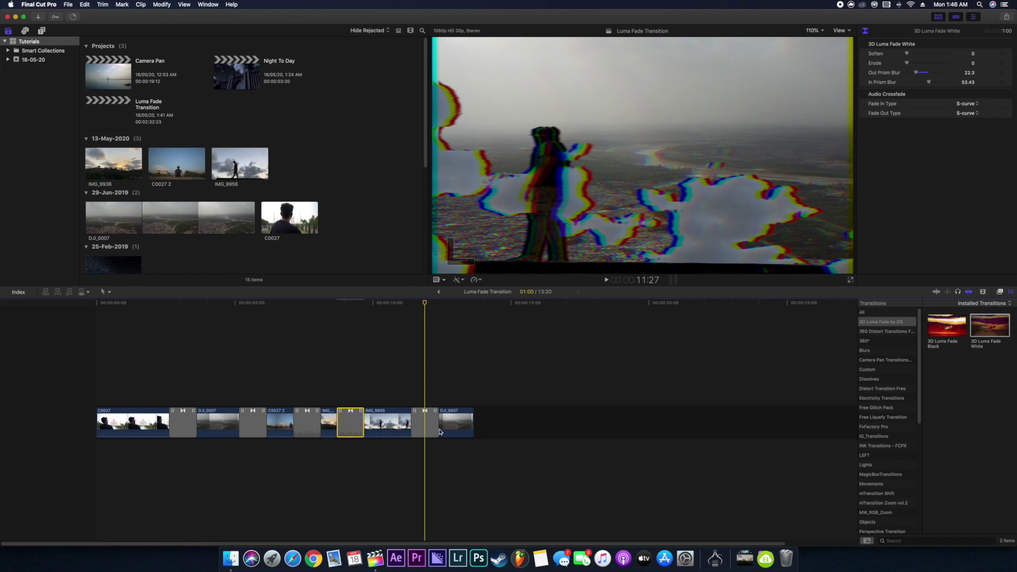
pyautogui.click(427, 424)
pyautogui.moveTo(930, 76); pyautogui.dragTo(912, 78)
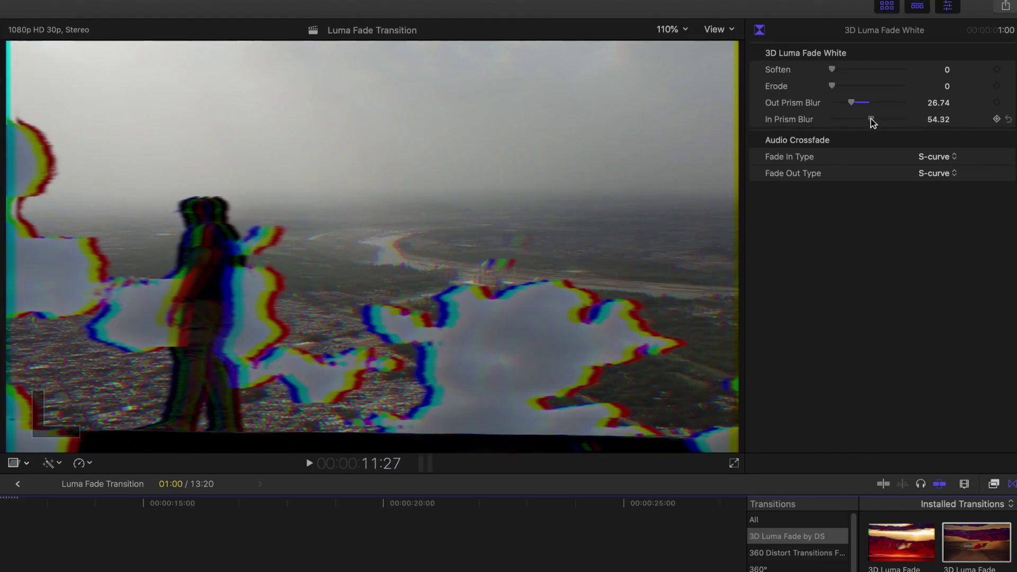
pyautogui.moveTo(873, 123); pyautogui.dragTo(854, 124)
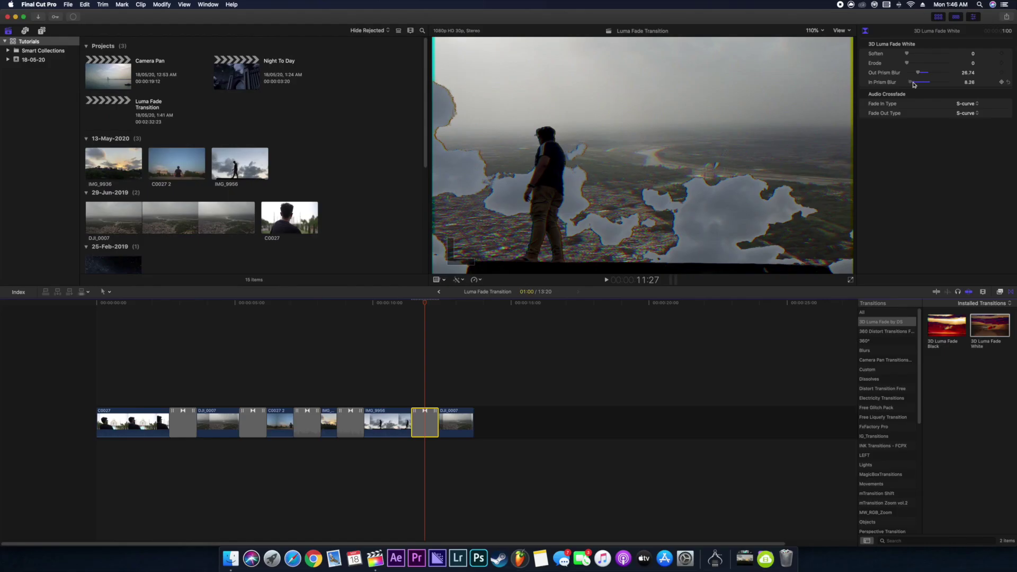
# Preview the adjusted final transition, then return the playhead to the project start.
pyautogui.moveTo(429, 305); pyautogui.dragTo(436, 308)
pyautogui.click(425, 306)
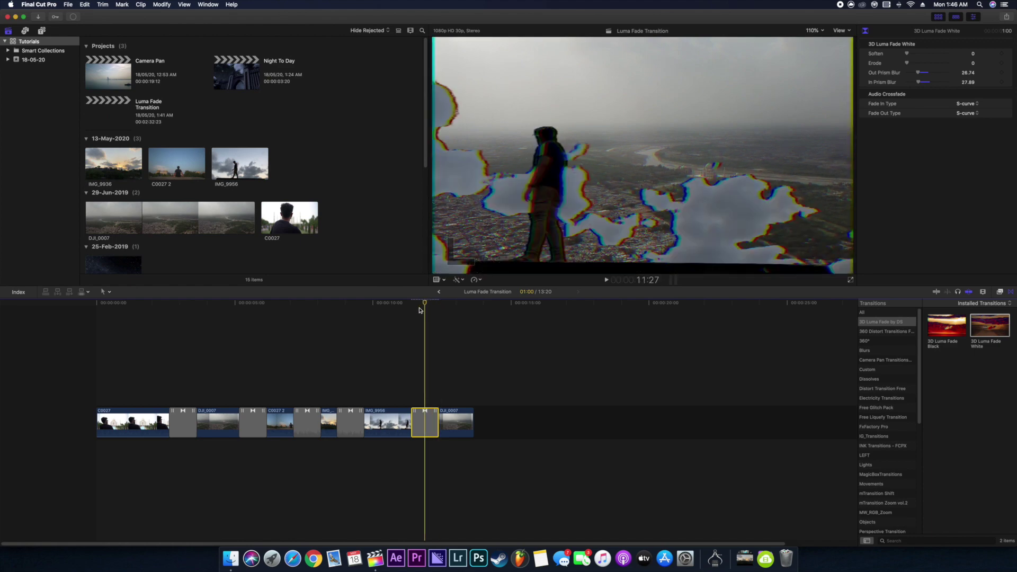
pyautogui.press('space')
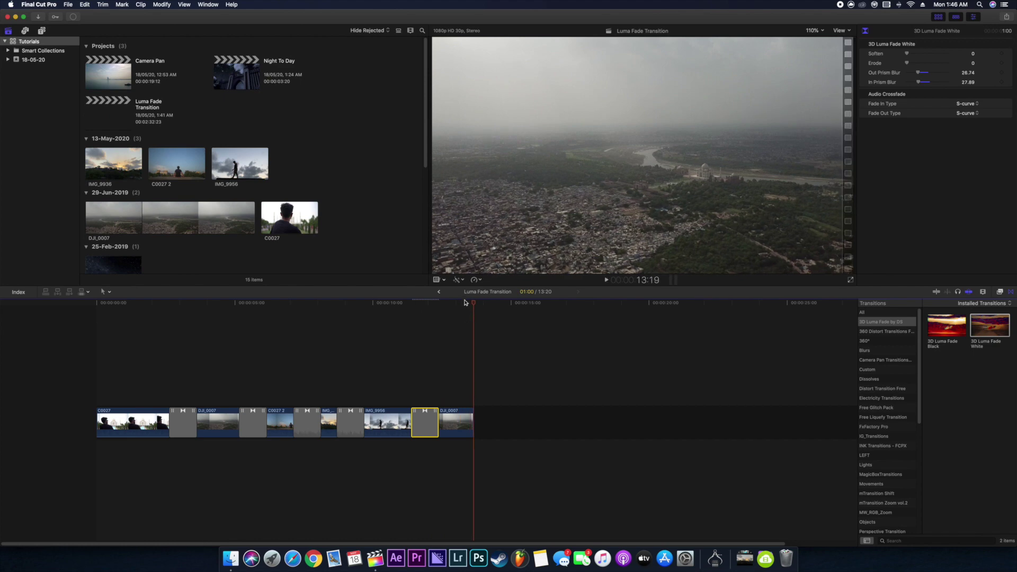
pyautogui.moveTo(465, 303); pyautogui.dragTo(11, 336)
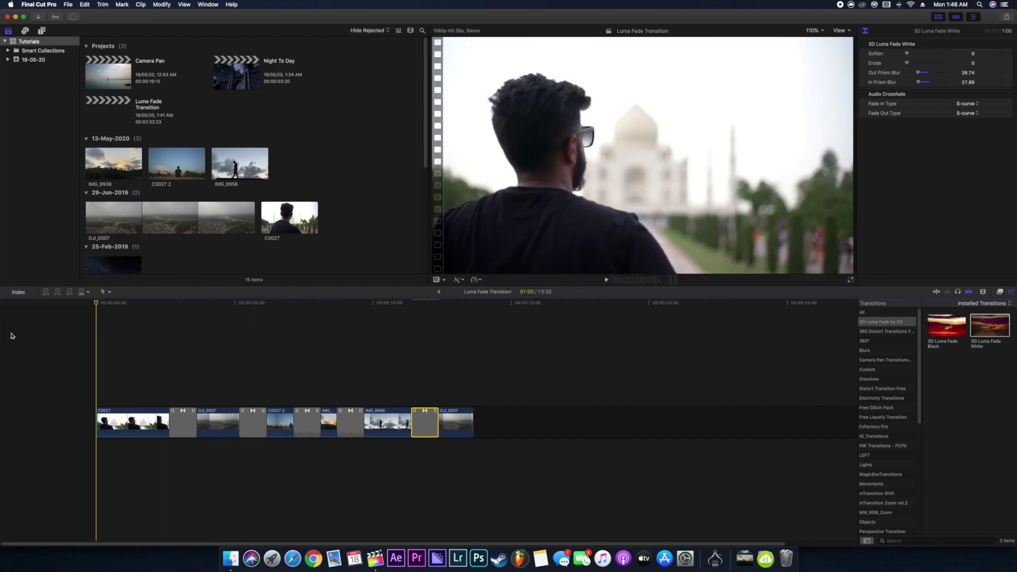
# Search Sound Effects for 'whoosh' and audition Title Buzz Whoosh, Whoosh 01, 02 and others, ending on Whoosh 09.
pyautogui.click(25, 32)
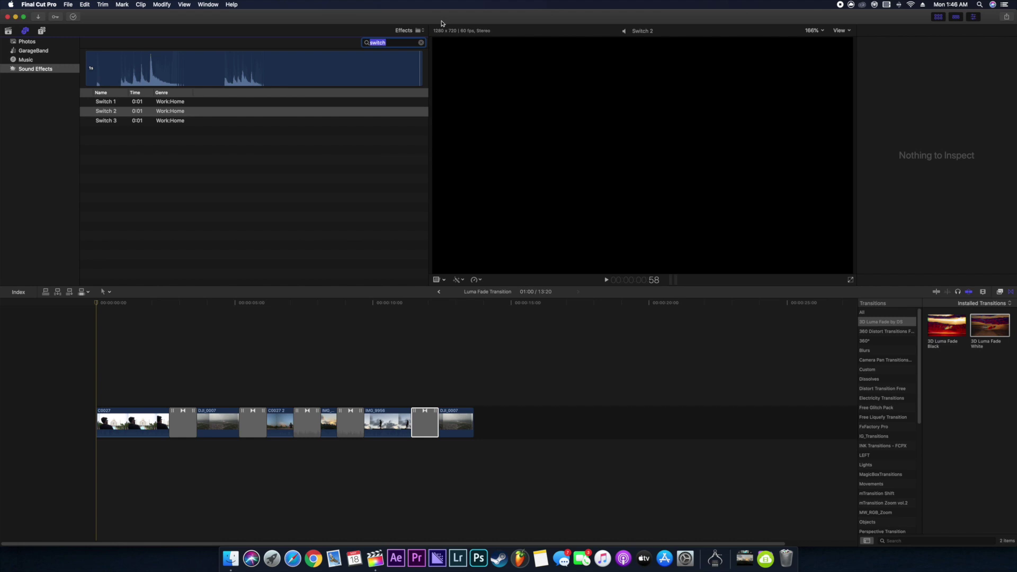
pyautogui.write('whoosh')
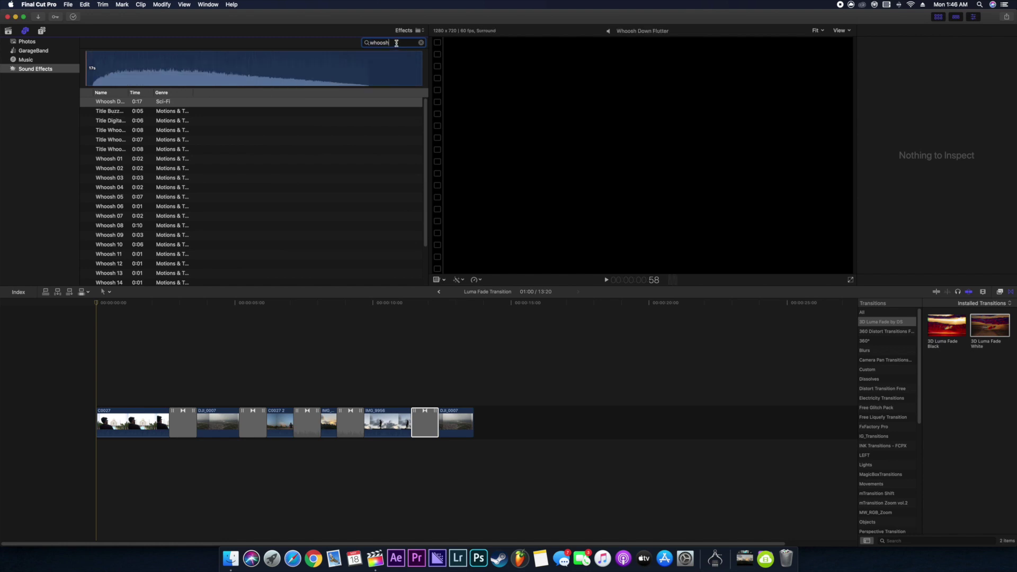
pyautogui.click(87, 113)
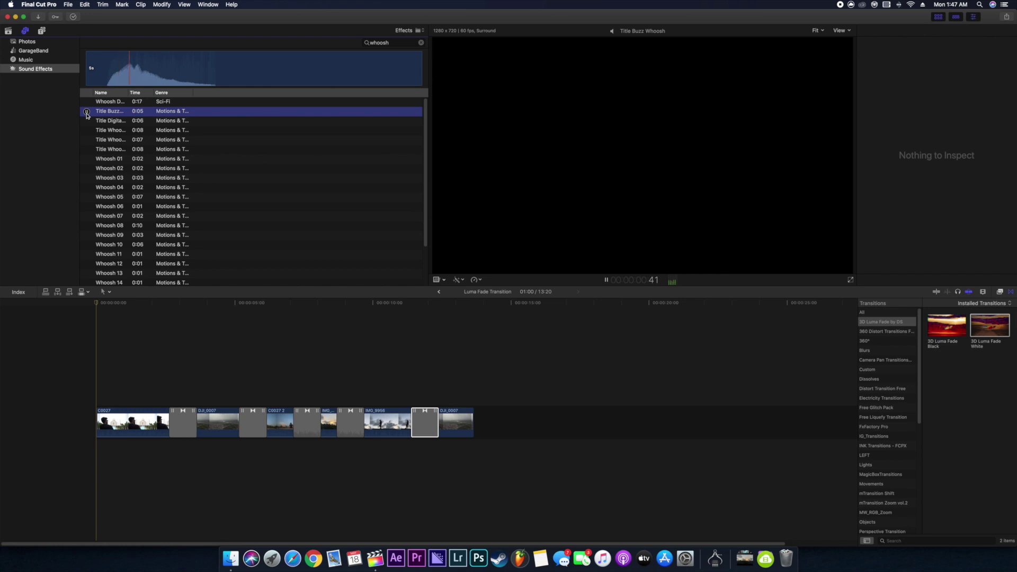
pyautogui.click(87, 122)
pyautogui.click(87, 131)
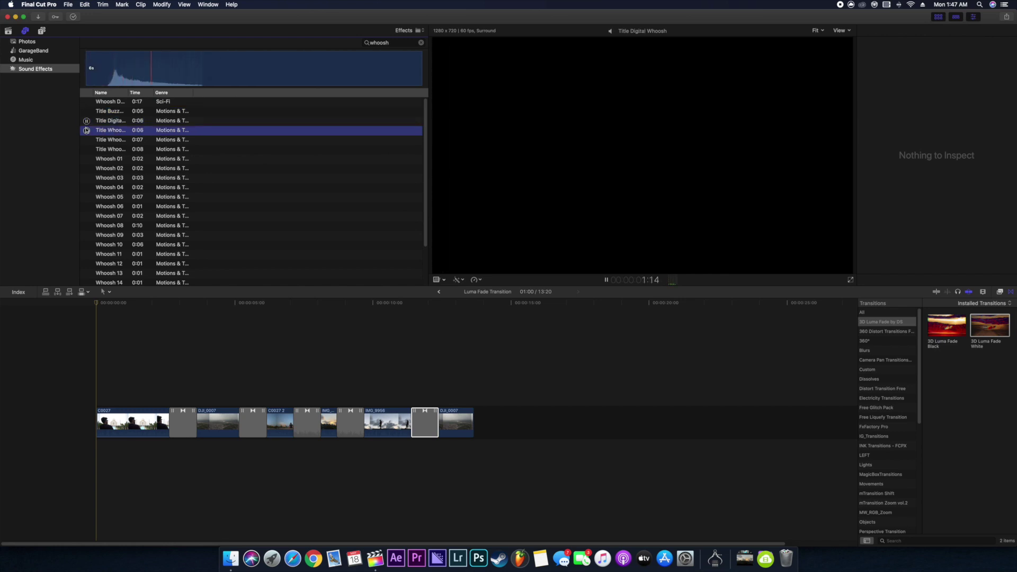
pyautogui.click(87, 159)
pyautogui.click(87, 169)
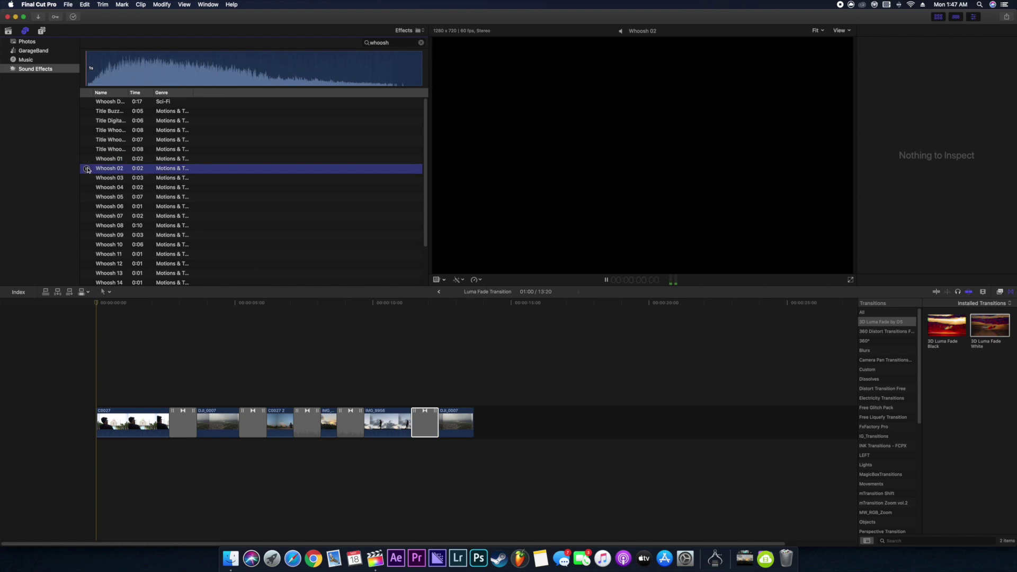
pyautogui.click(87, 159)
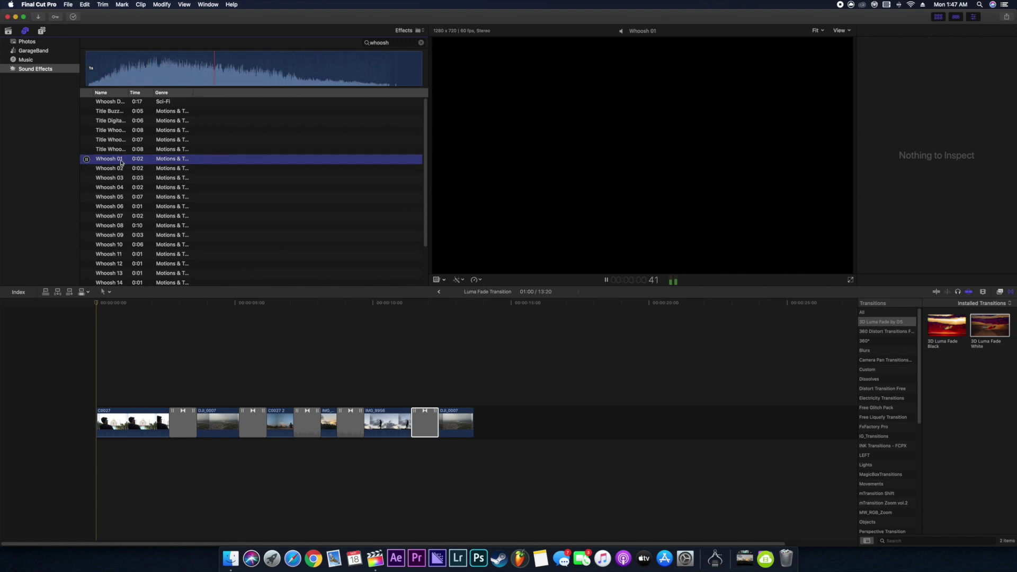
pyautogui.click(87, 235)
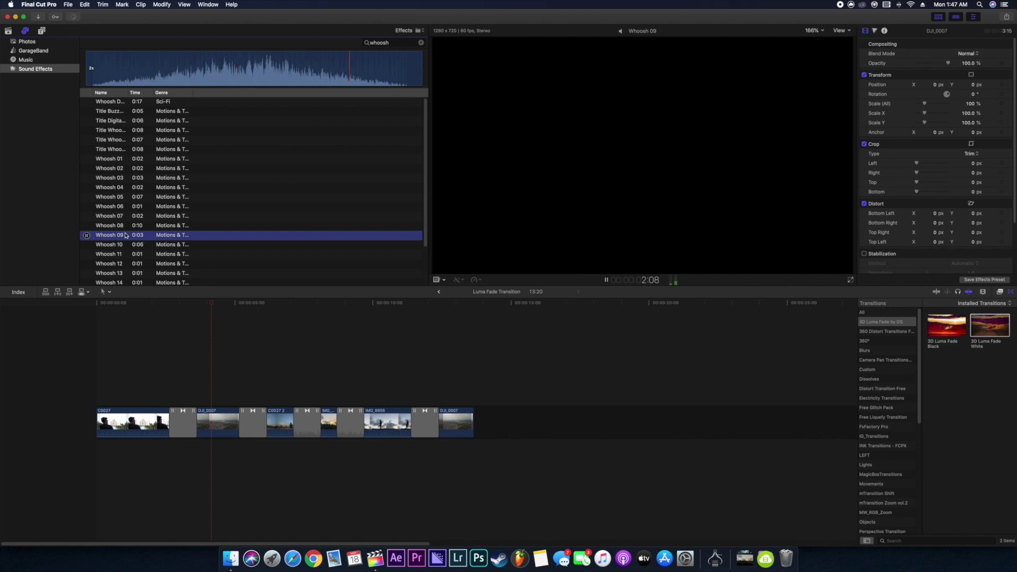
# Place Whoosh 09 under the first transition and play it back to check.
pyautogui.moveTo(194, 410); pyautogui.dragTo(190, 441)
pyautogui.press('space')
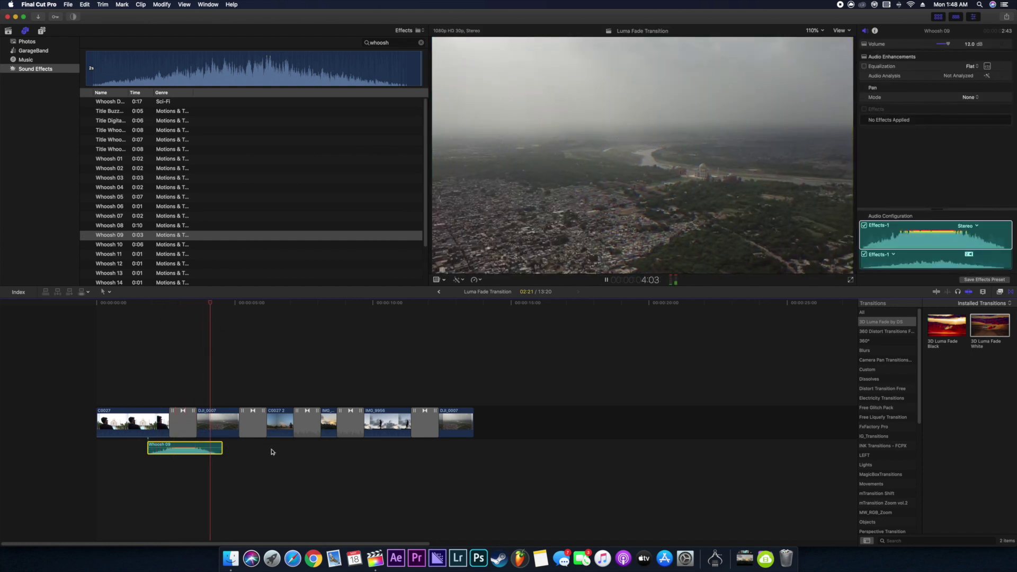
pyautogui.press('space')
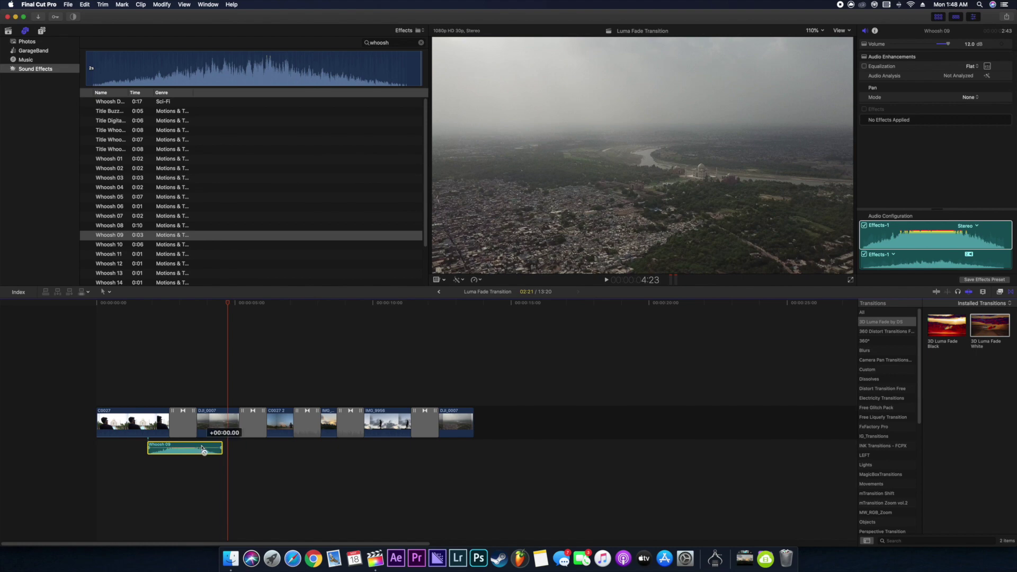
# Option-drag copies of the whoosh under the following transitions and play back the result.
pyautogui.moveTo(202, 448); pyautogui.dragTo(371, 446)
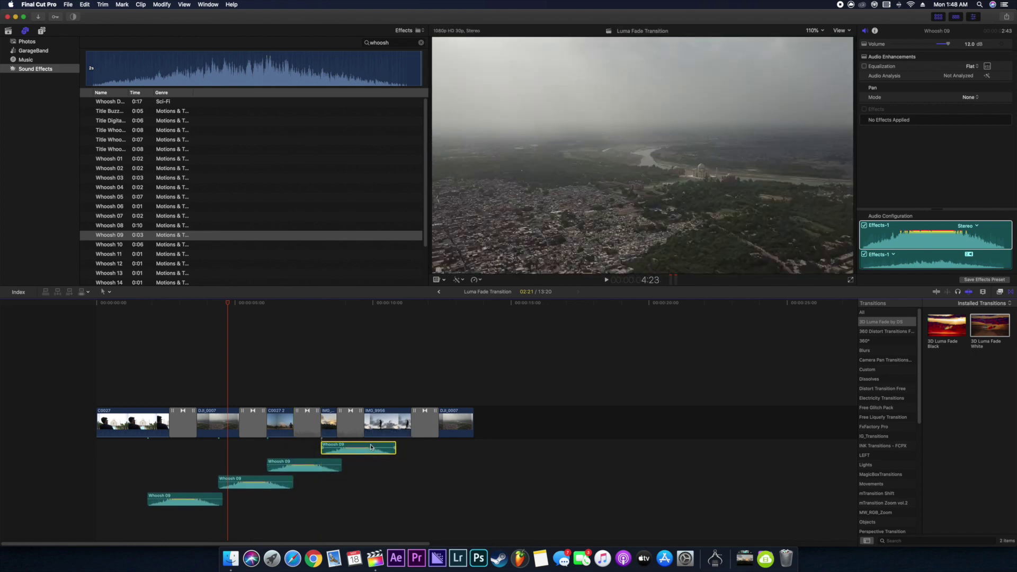
pyautogui.moveTo(367, 449); pyautogui.dragTo(434, 446)
pyautogui.click(164, 313)
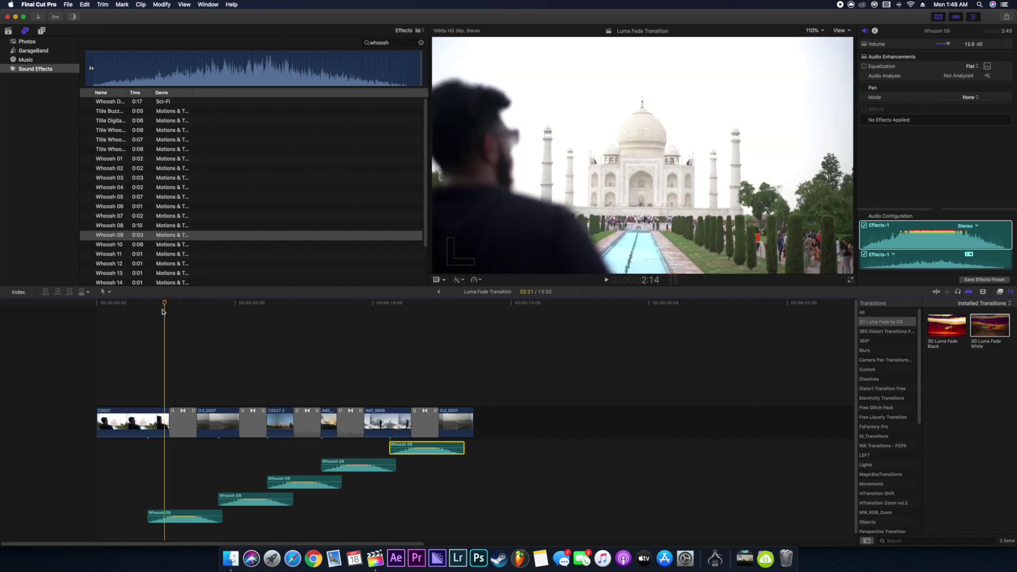
pyautogui.press('space')
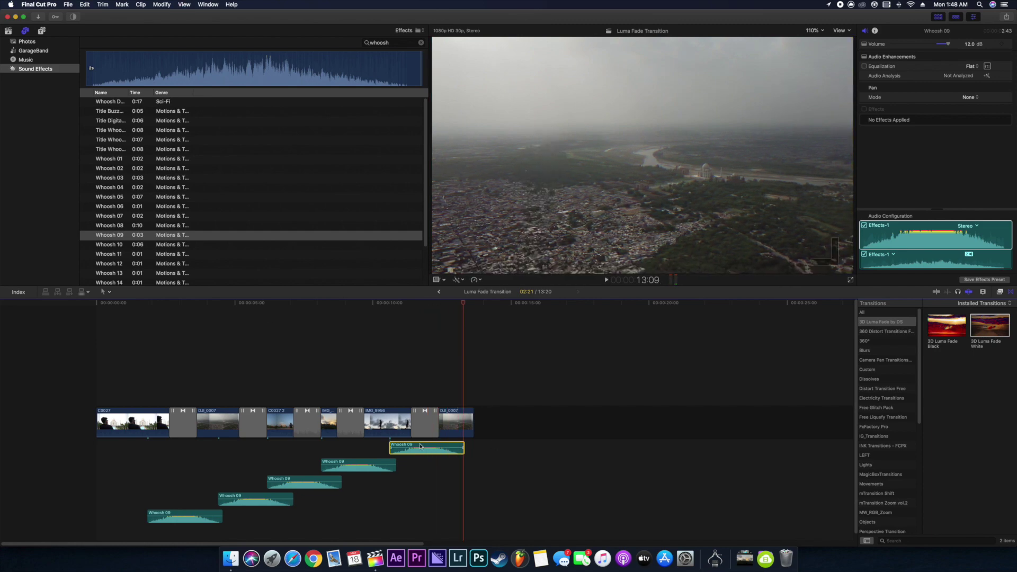
# Nudge the last Whoosh 09 clip slightly later and play the final transition to check it.
pyautogui.moveTo(459, 448); pyautogui.dragTo(467, 448)
pyautogui.click(402, 306)
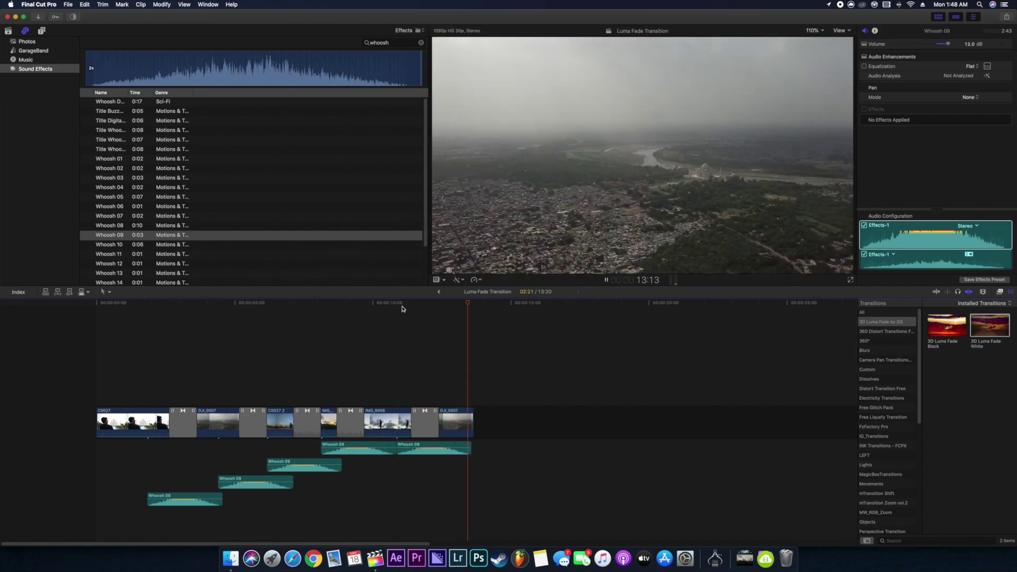
pyautogui.press('space')
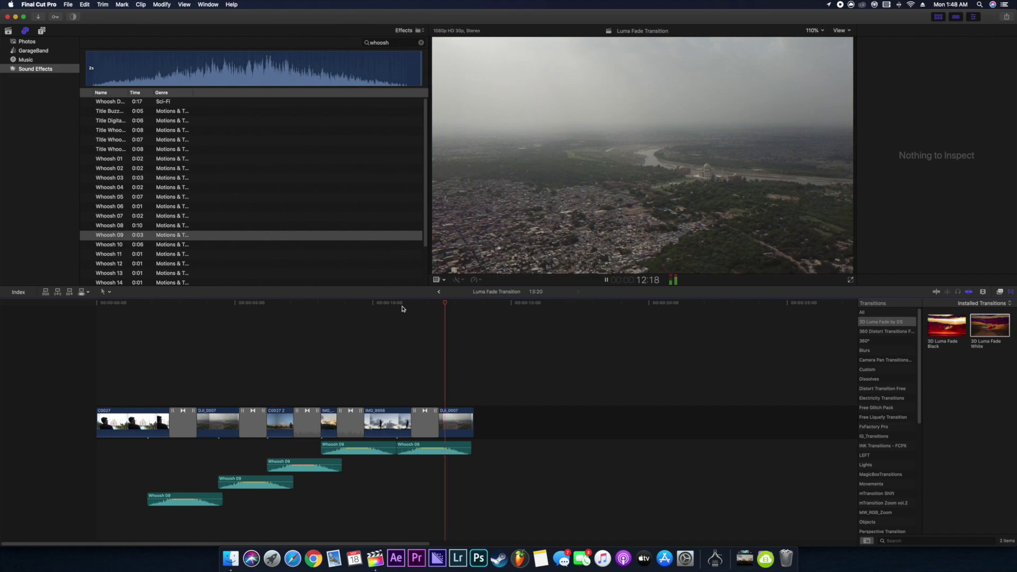